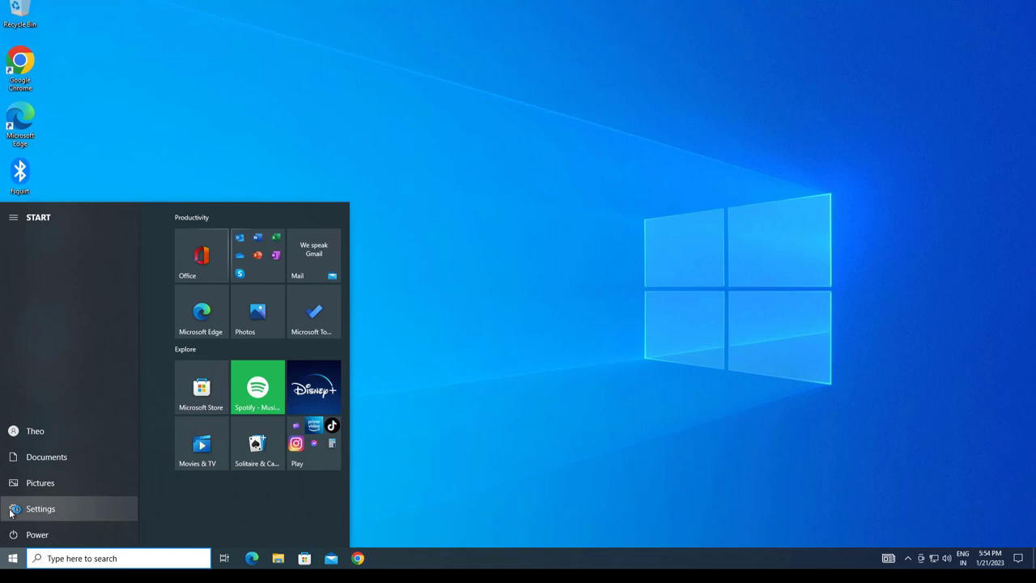
Open the microphone permissions page in the Windows privacy settings.
click(37, 508)
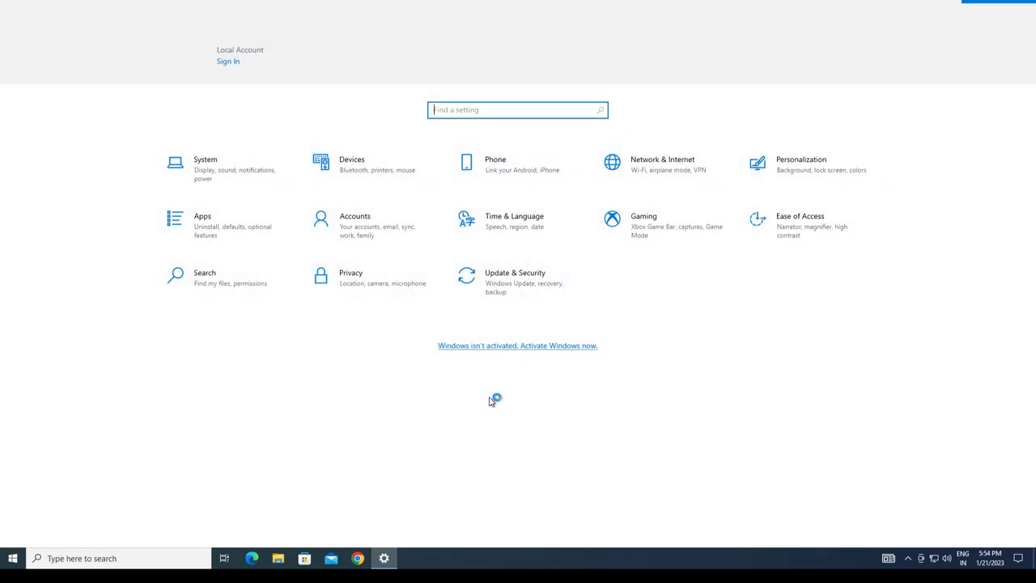
click(387, 290)
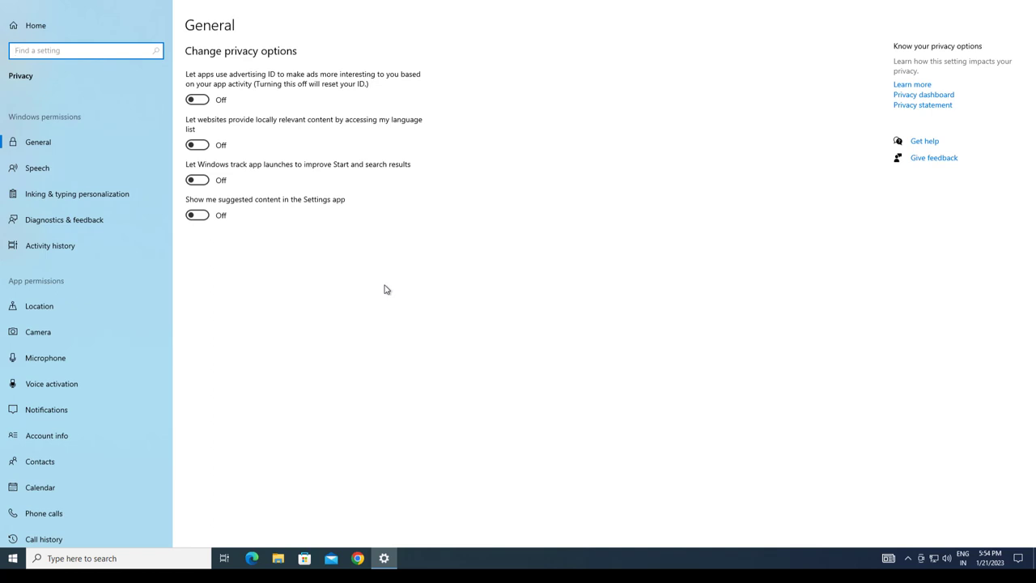
scroll(100, 264, down, 1)
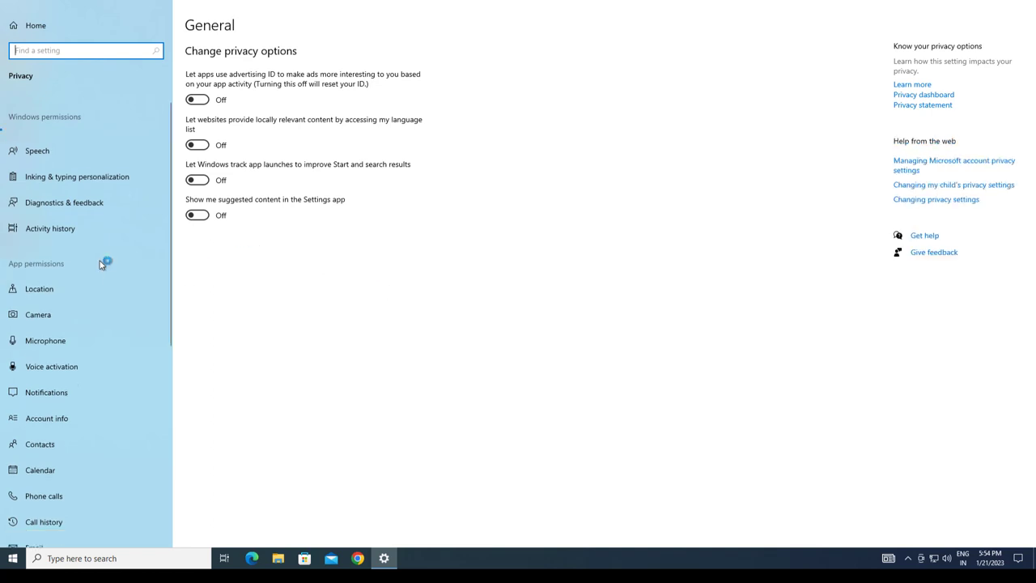
scroll(100, 263, down, 3)
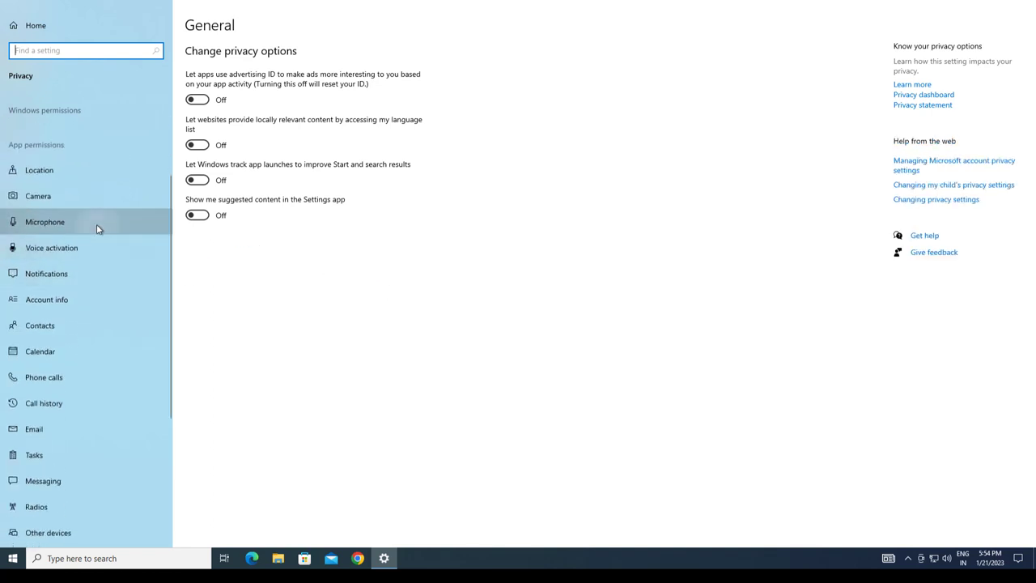
click(97, 226)
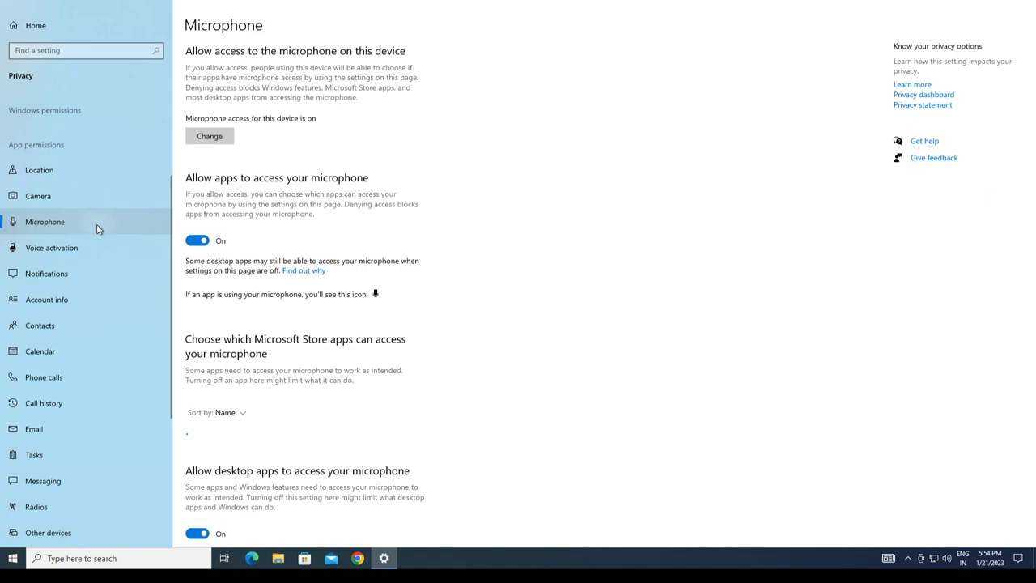
Check microphone access for this device, apps and desktop apps, leave the permissions as they are, and close the settings.
click(211, 145)
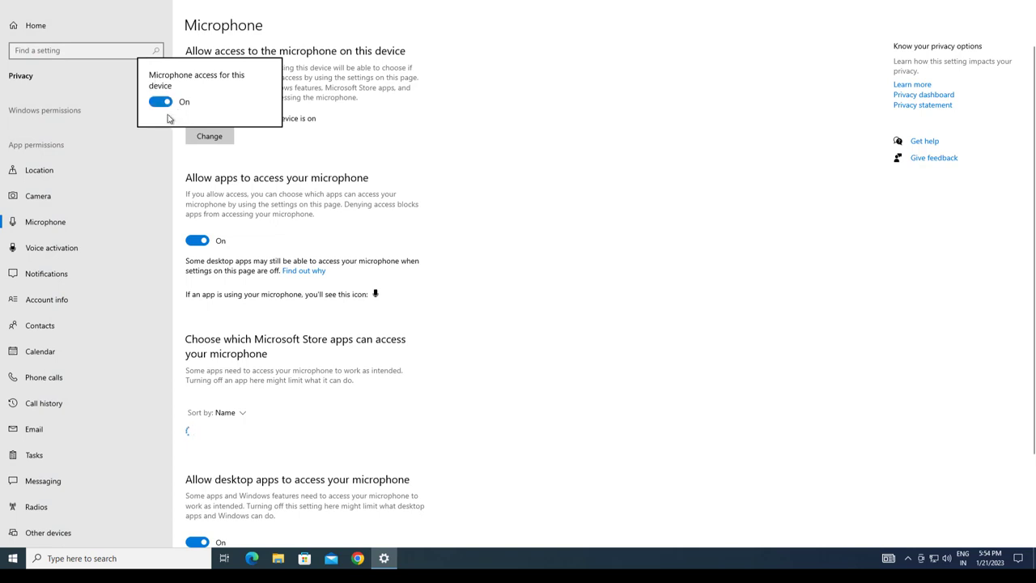
click(235, 228)
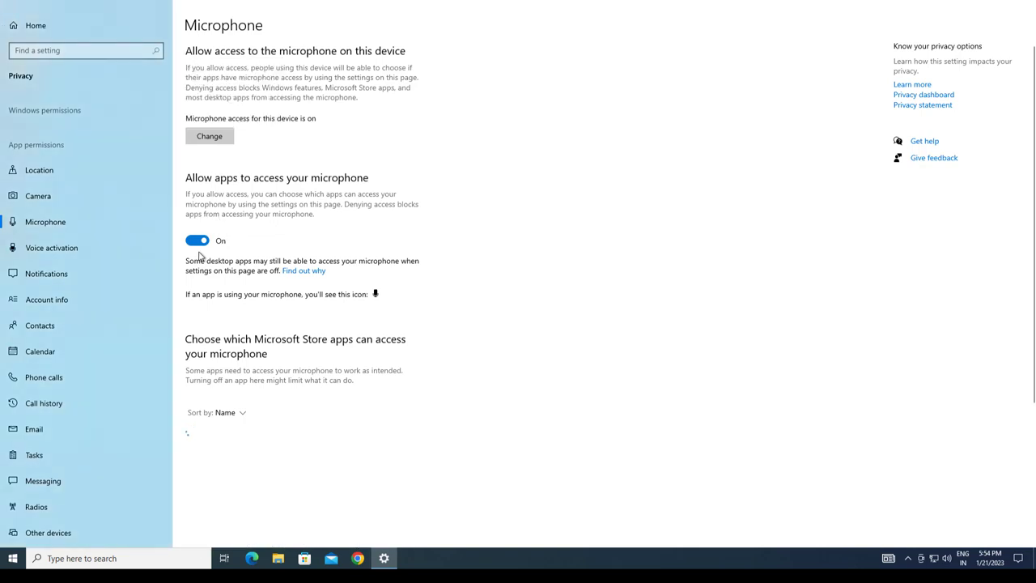
scroll(263, 306, down, 4)
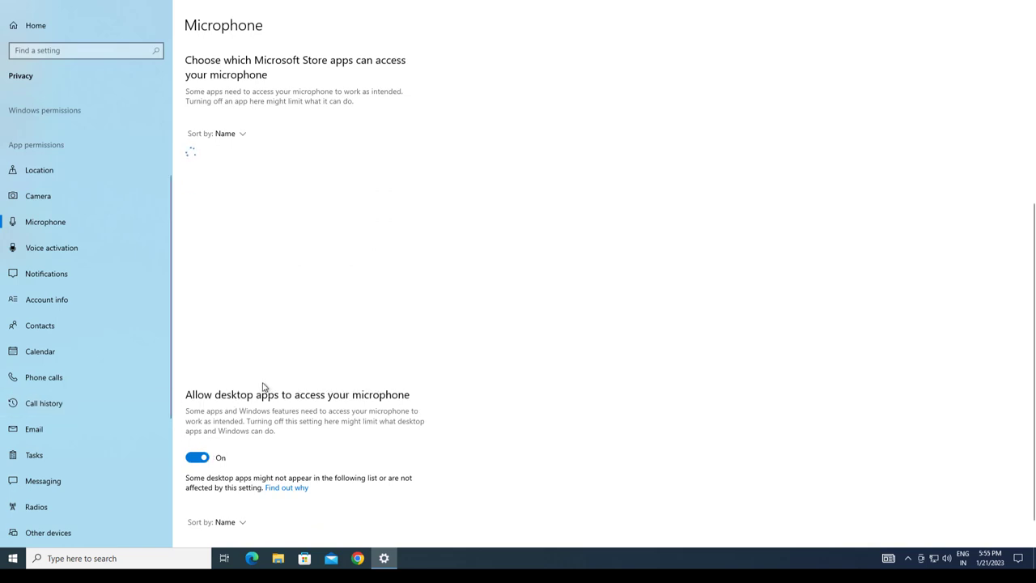
scroll(316, 383, up, 4)
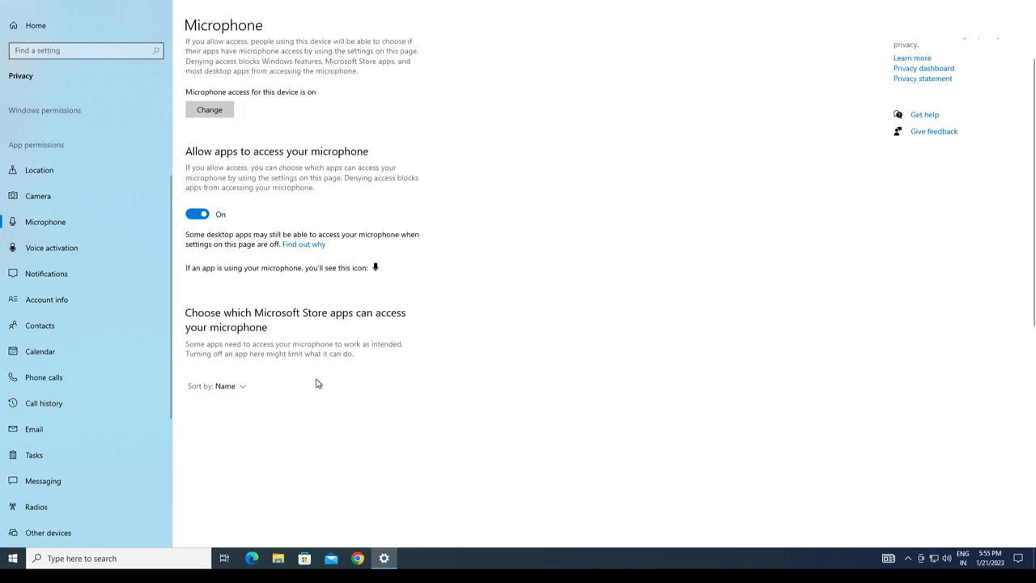
scroll(320, 384, up, 1)
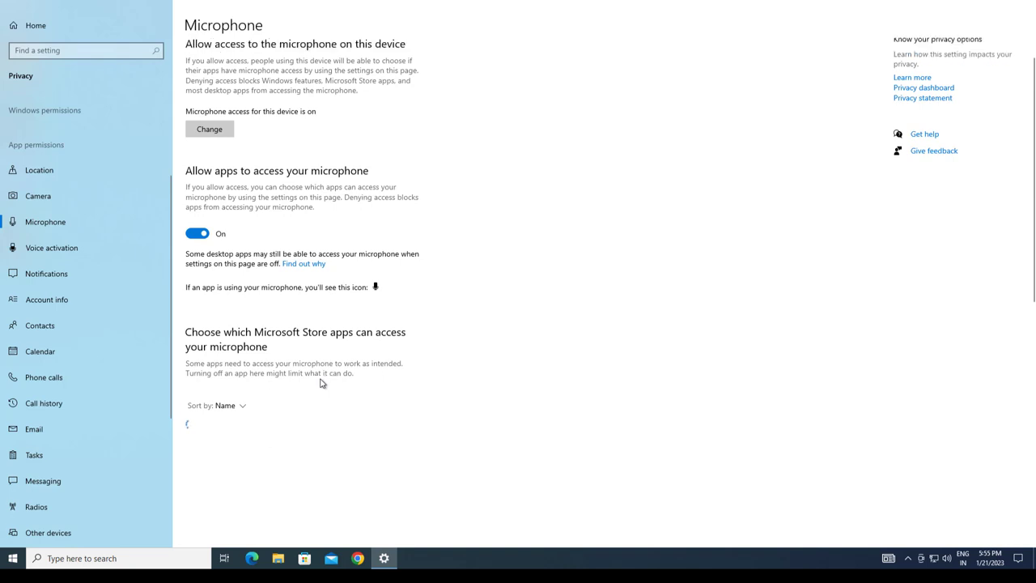
click(1023, 4)
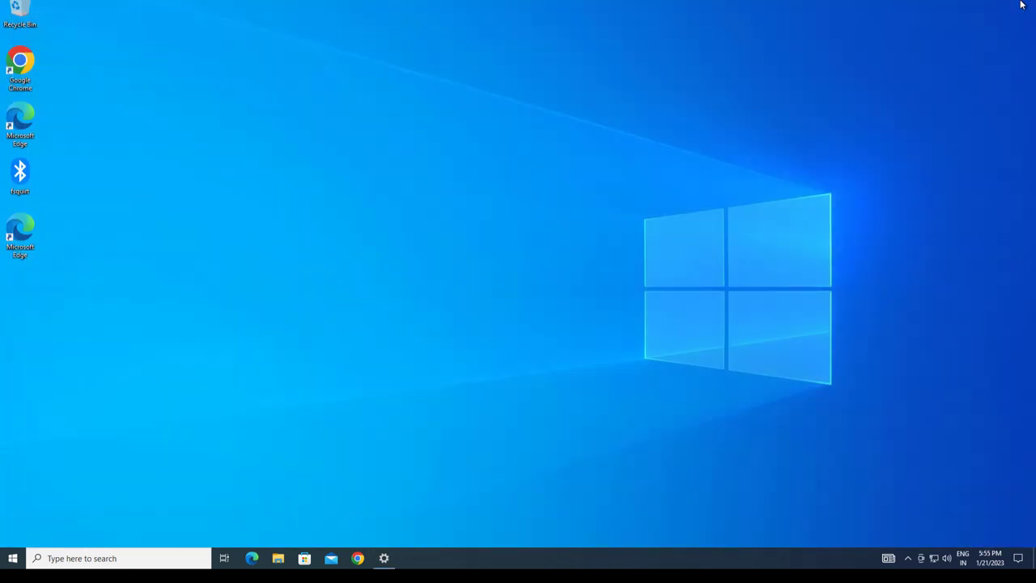
Refresh the desktop and open the Hardware and Sound category of Control Panel.
right_click(474, 175)
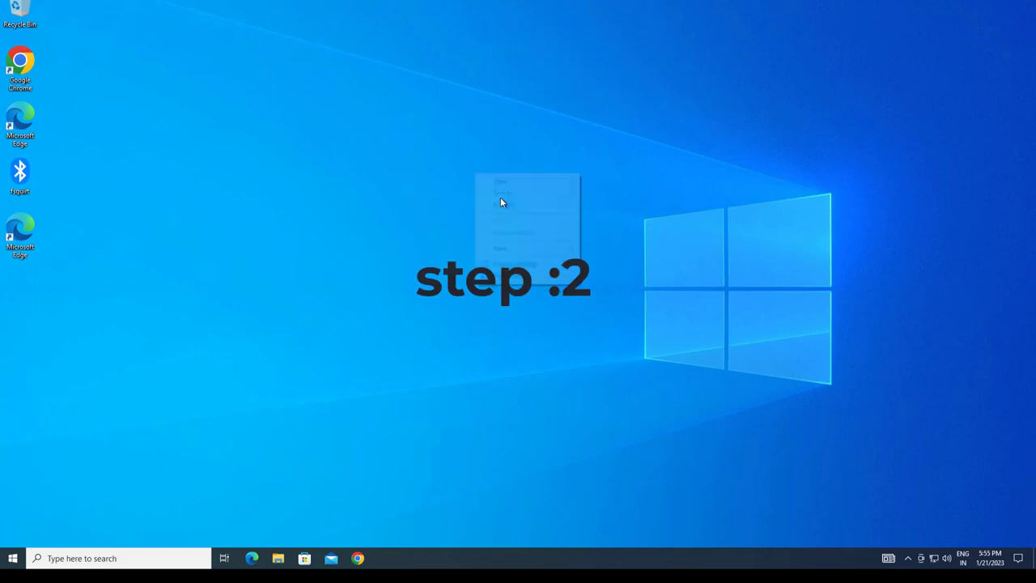
click(510, 209)
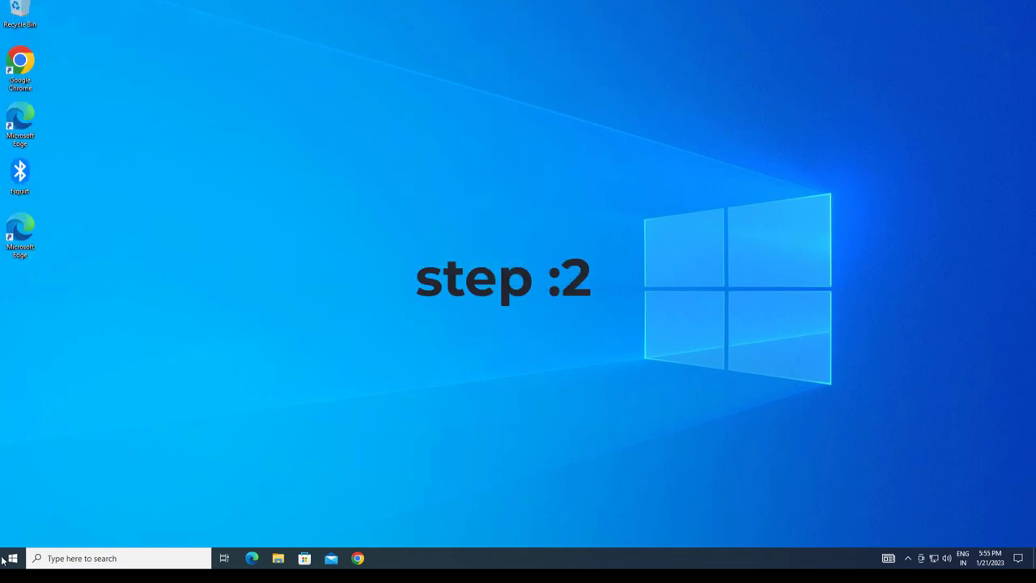
click(58, 557)
text(co)
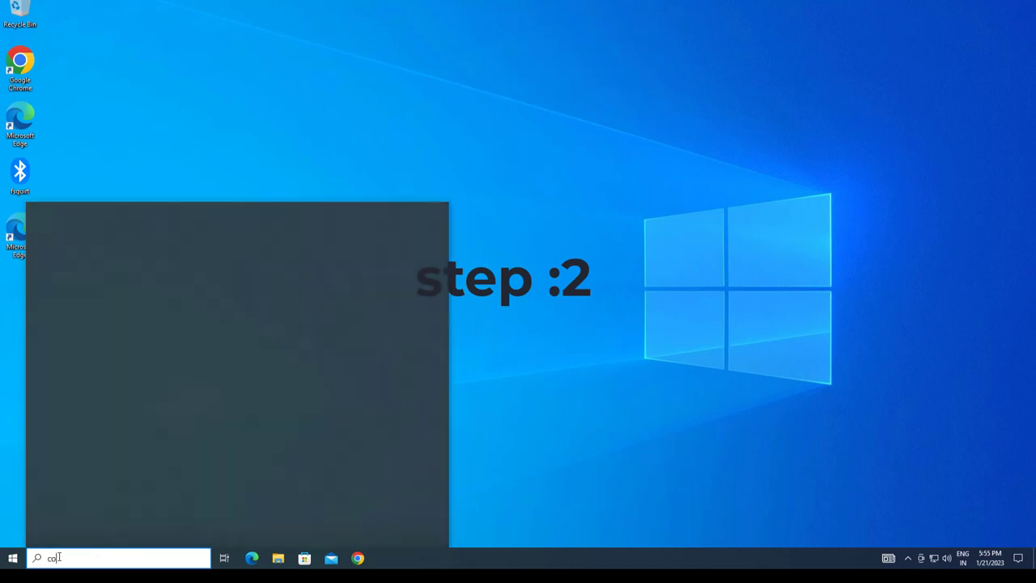
text(nt)
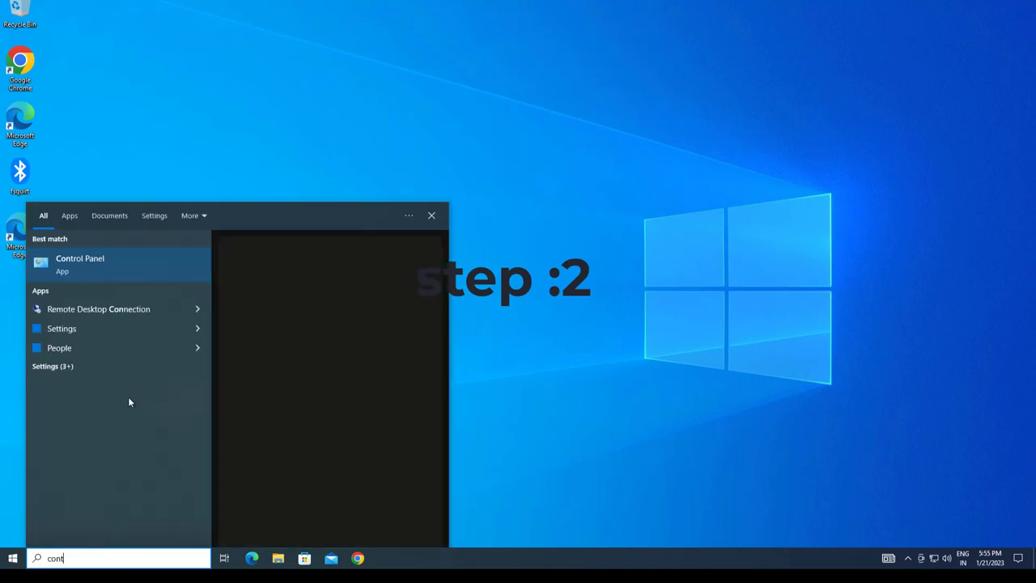
click(136, 272)
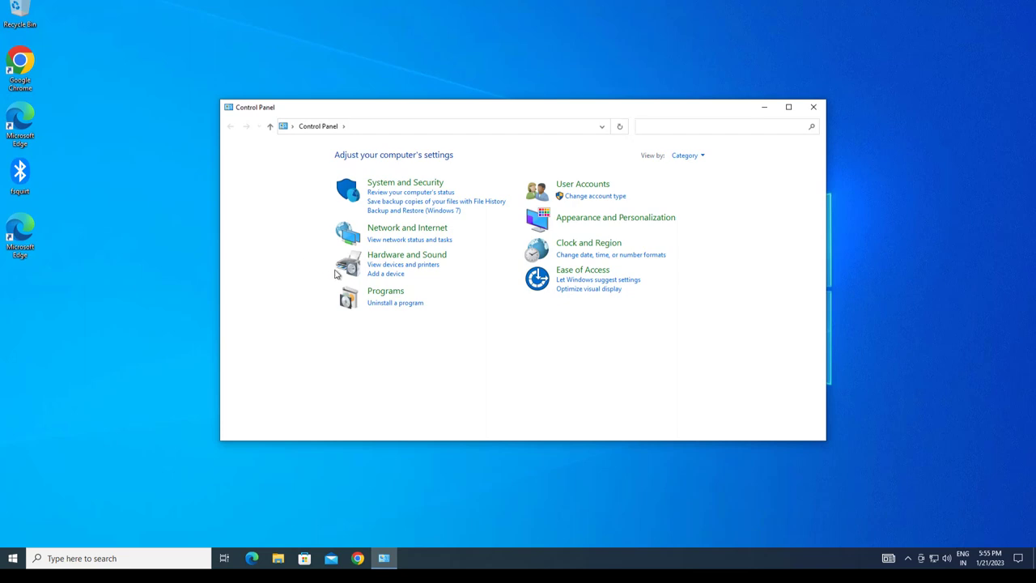
click(428, 261)
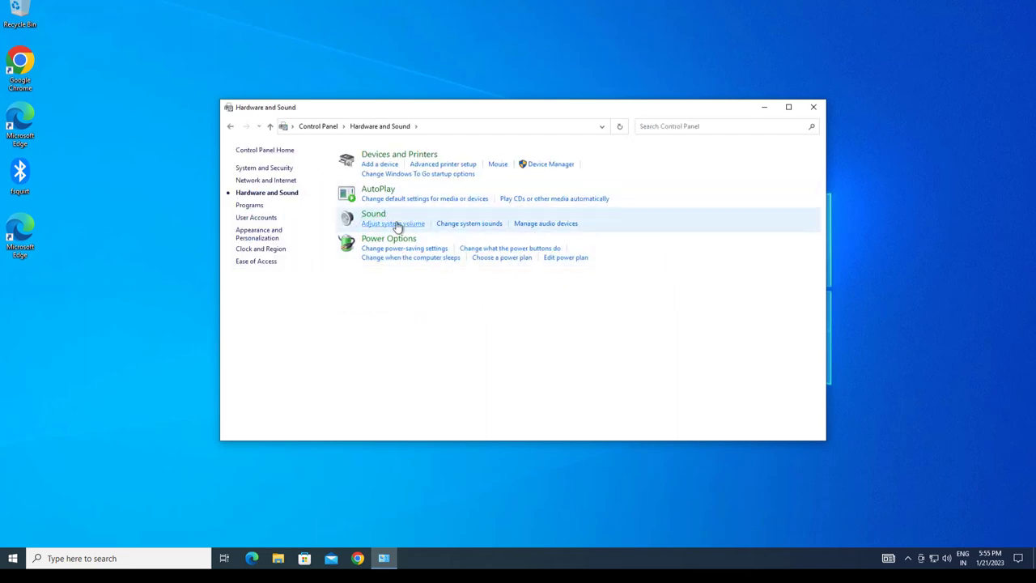
Dismiss the volume mixer and display the recording devices in the Sound settings.
click(402, 225)
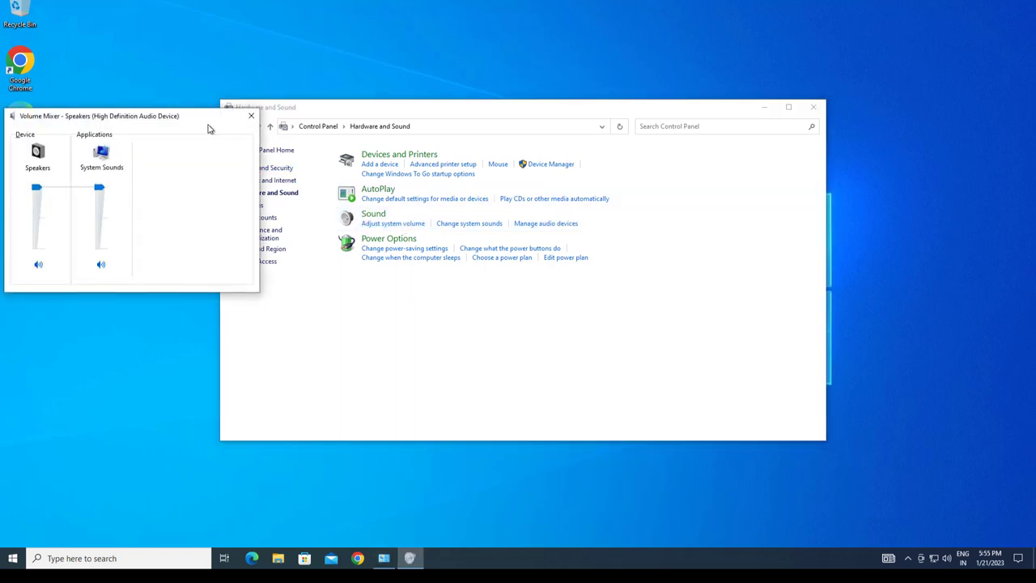
click(251, 116)
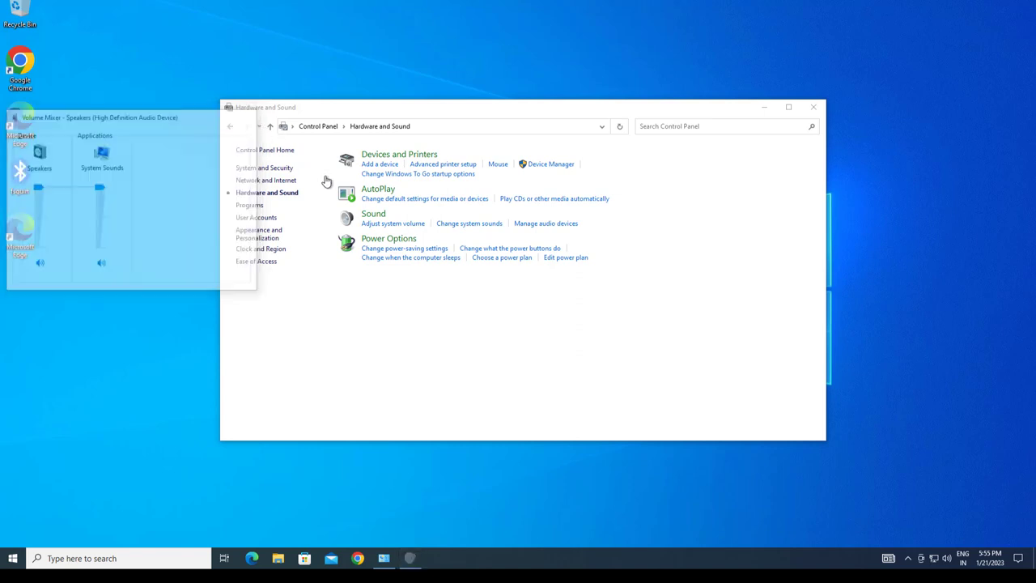
click(372, 222)
drag(230, 106, 428, 114)
click(364, 133)
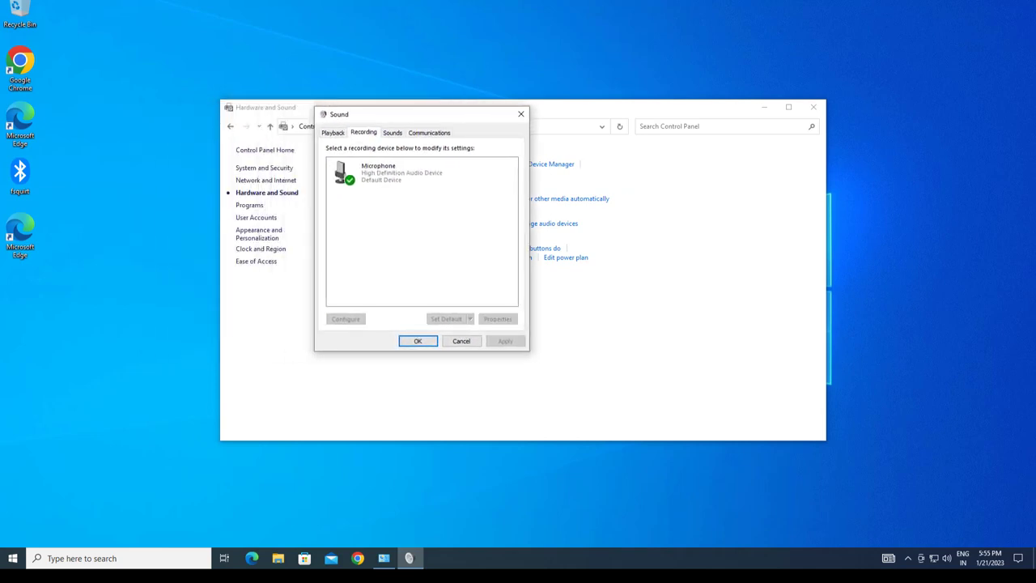
Set Microphone Boost to +30.0 dB in the default microphone's level properties, save the changes and close Control Panel.
click(396, 171)
right_click(396, 173)
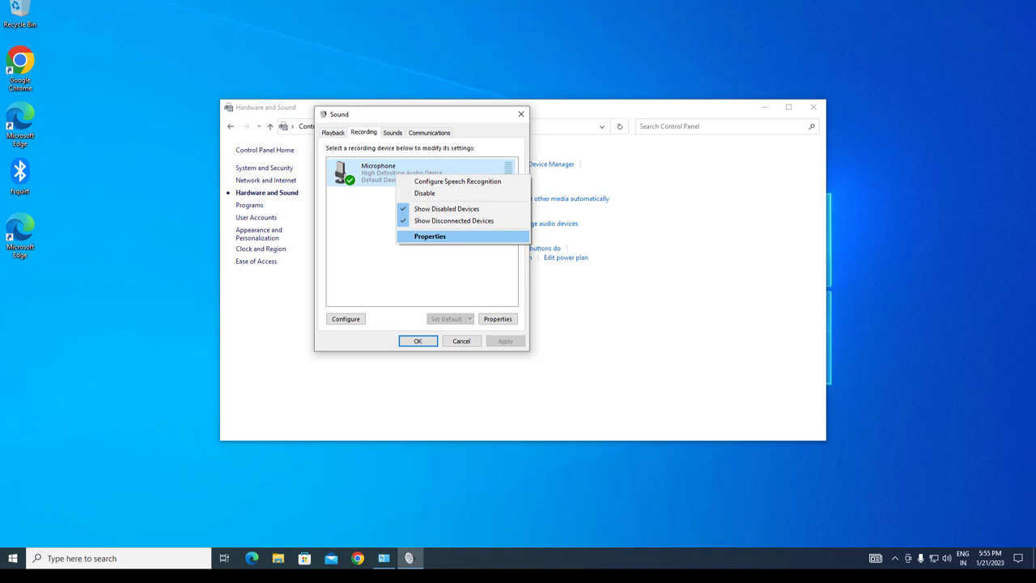
click(430, 235)
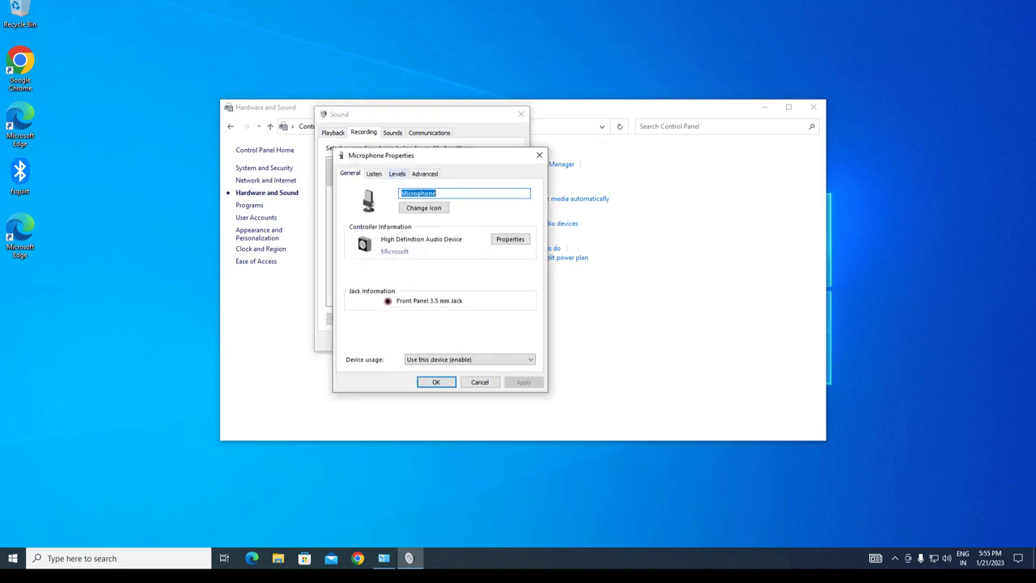
click(397, 173)
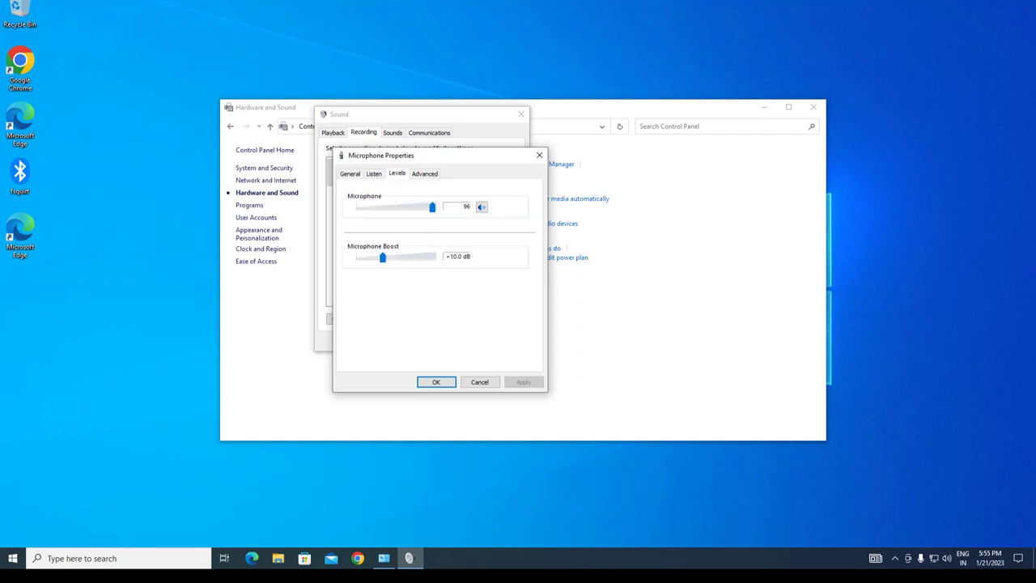
drag(382, 258, 435, 257)
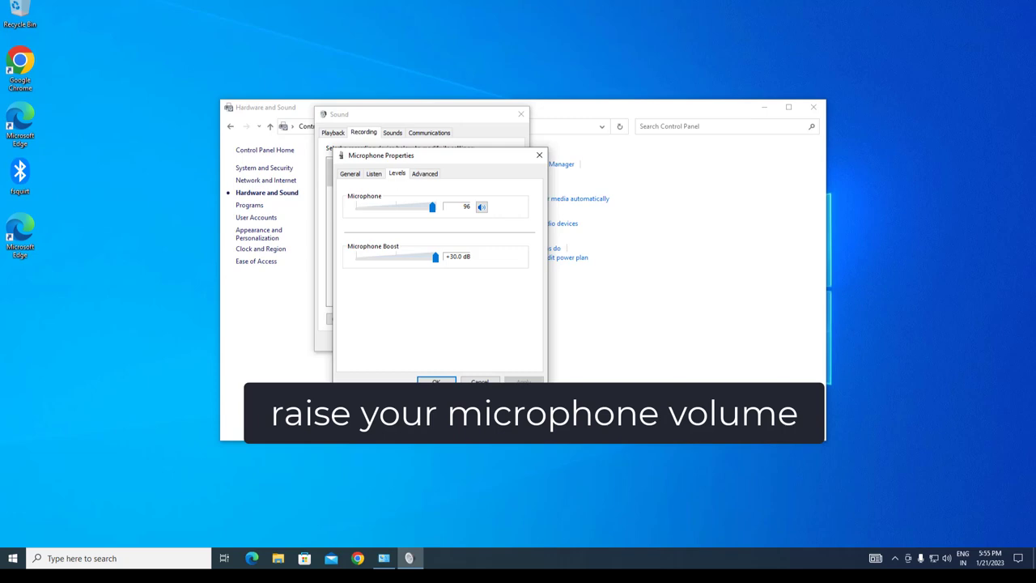
click(436, 381)
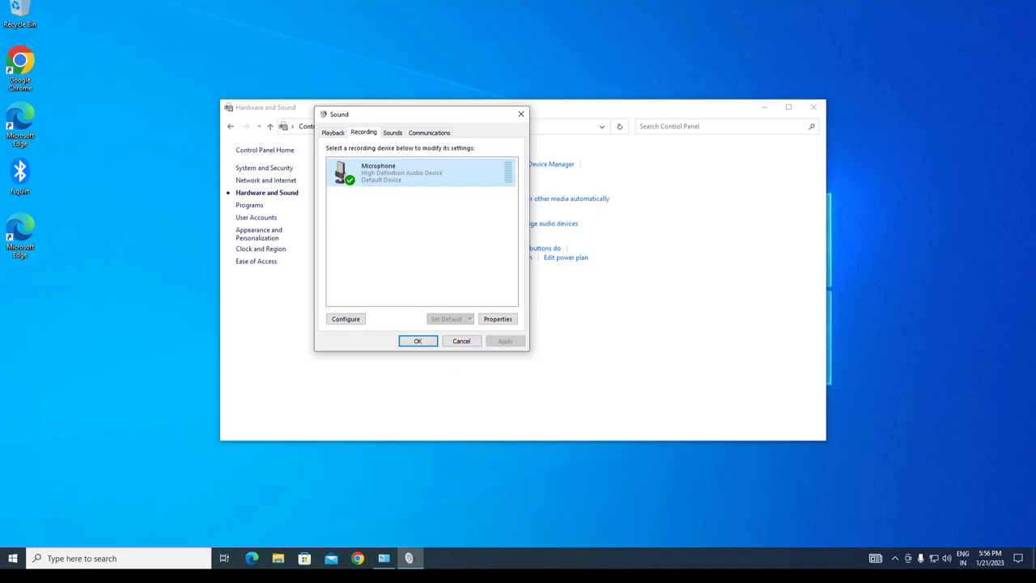
click(418, 341)
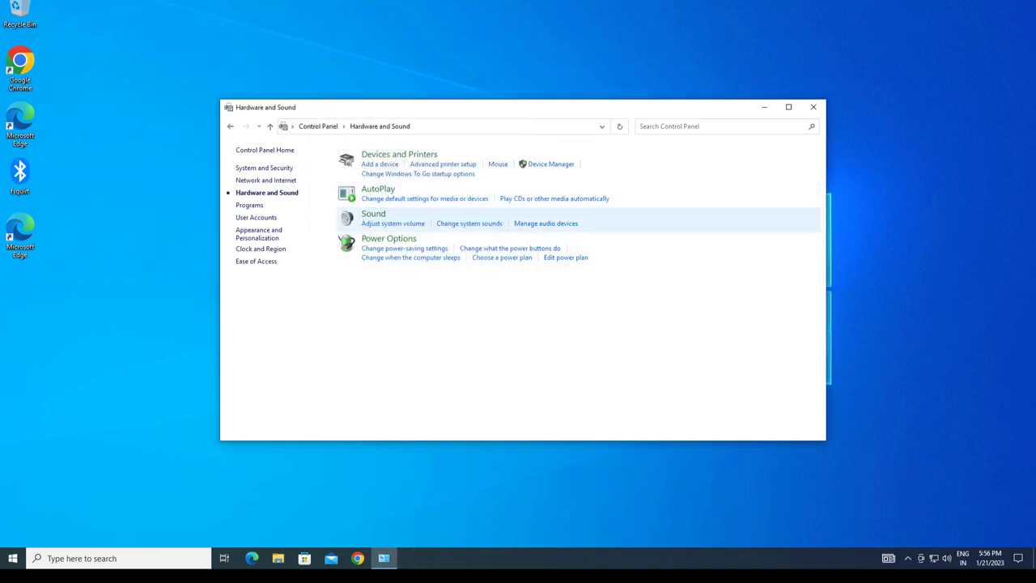
click(814, 107)
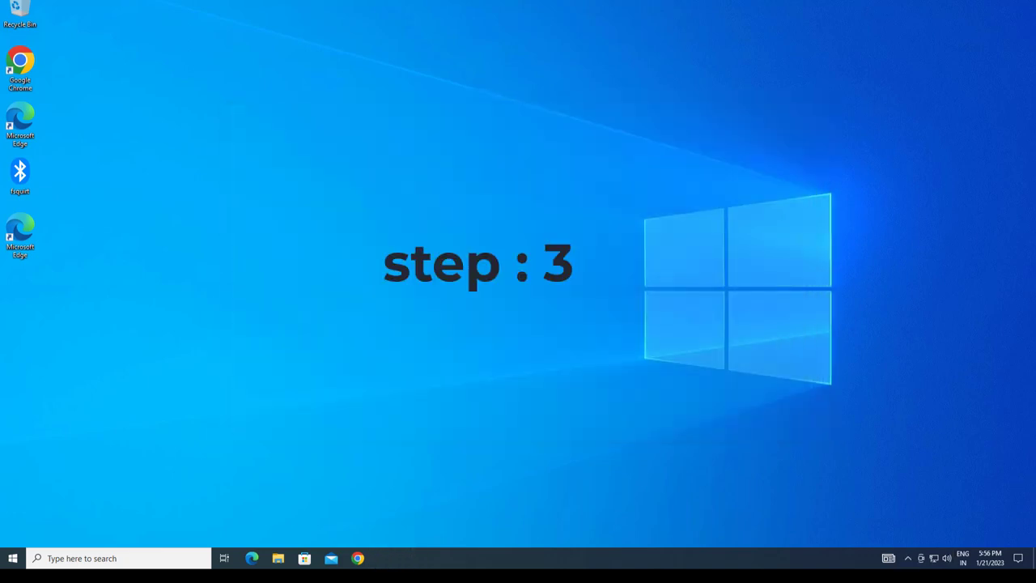
Refresh the desktop and open Device Manager.
right_click(591, 157)
click(620, 191)
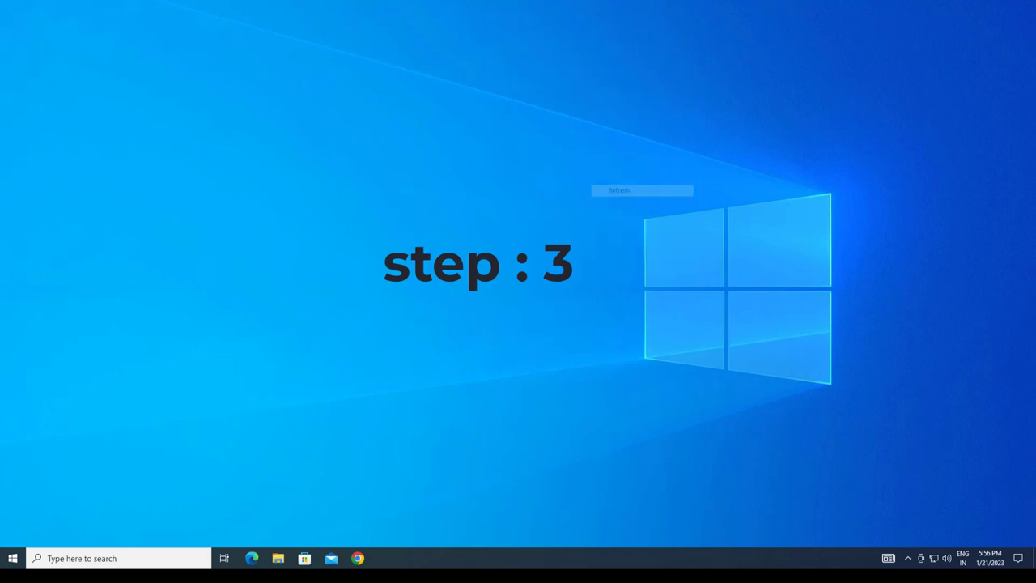
click(13, 558)
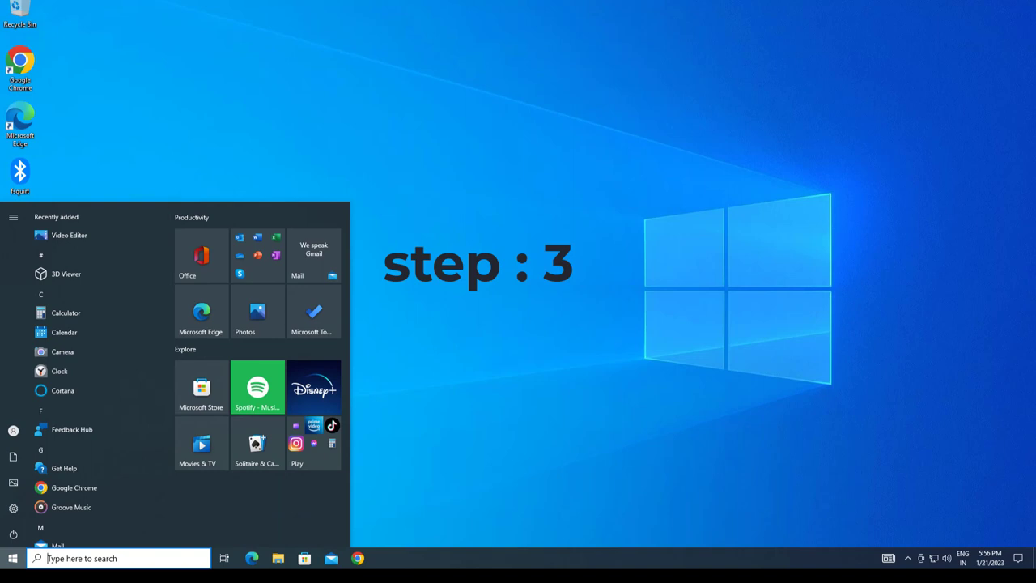
text(de)
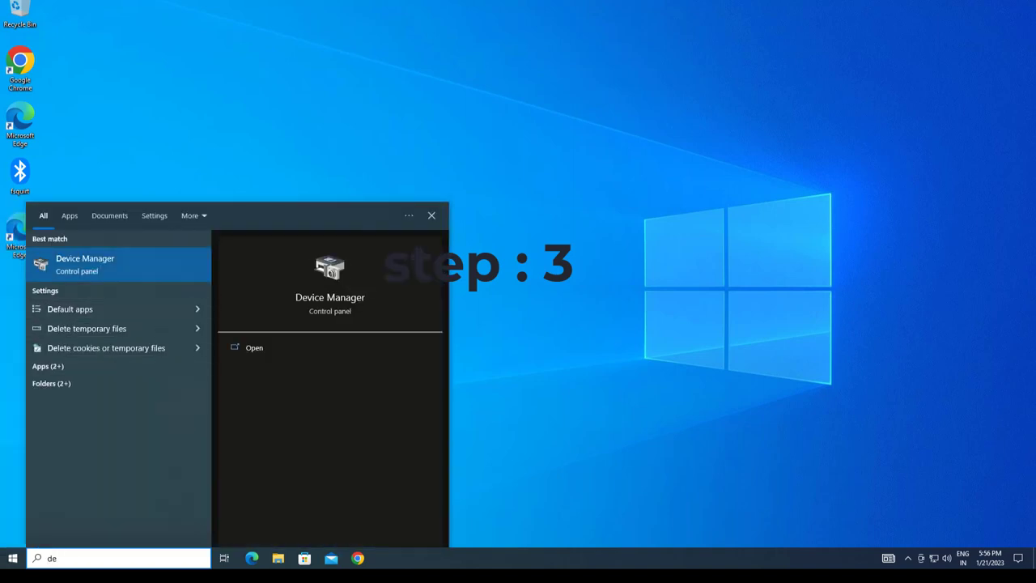
key(Return)
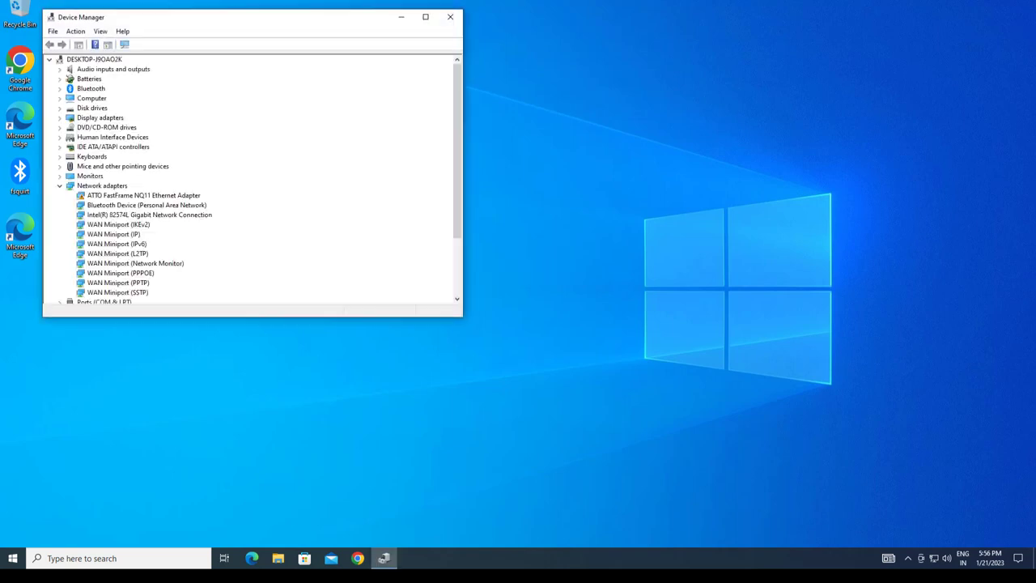
Expand Audio inputs and outputs and open the driver properties of Microphone (High Definition Audio Device).
drag(258, 16, 424, 68)
double_click(279, 119)
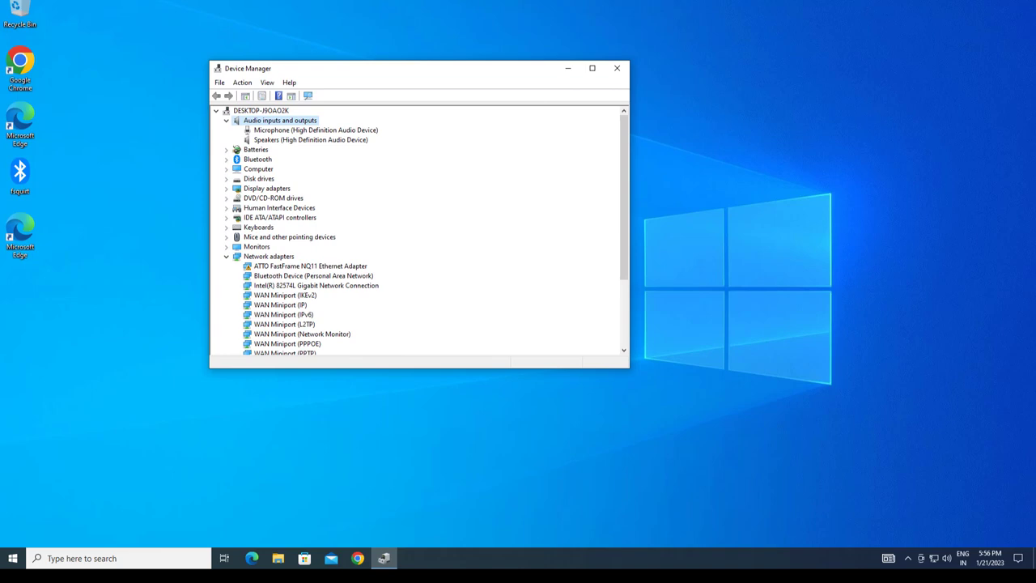
key(Down)
key(shift+F10)
key(Up)
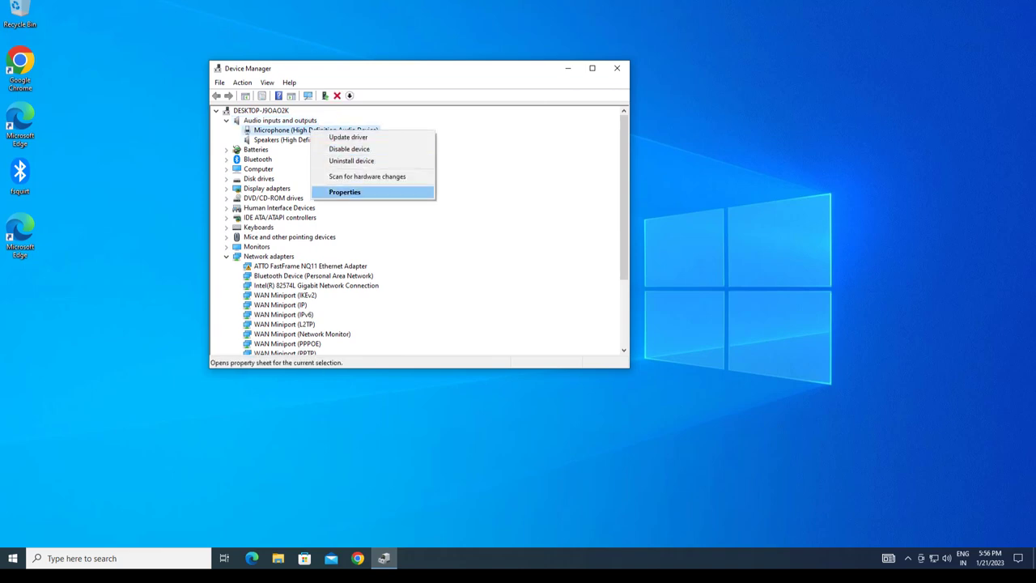
key(Return)
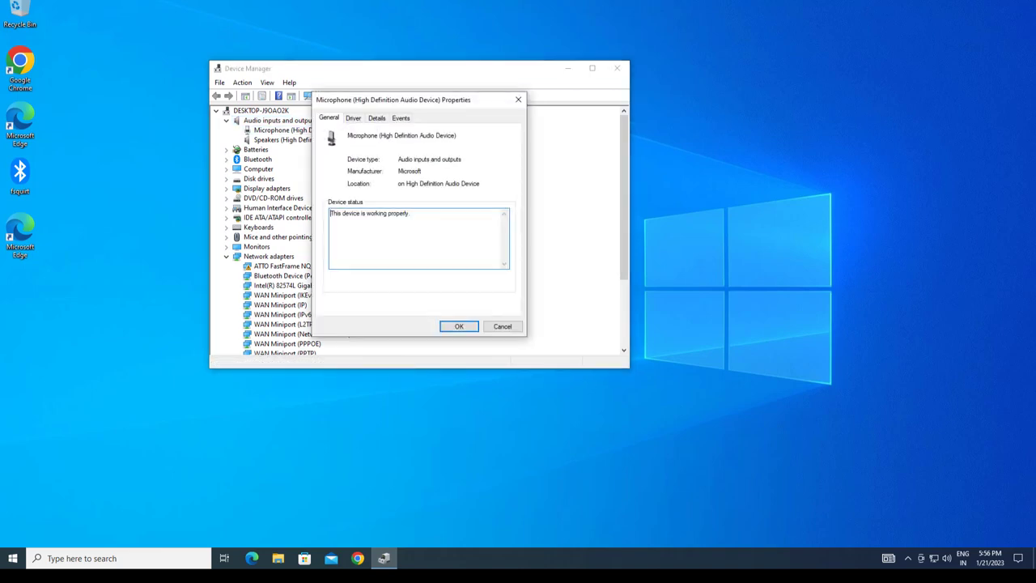
key(Right)
click(353, 118)
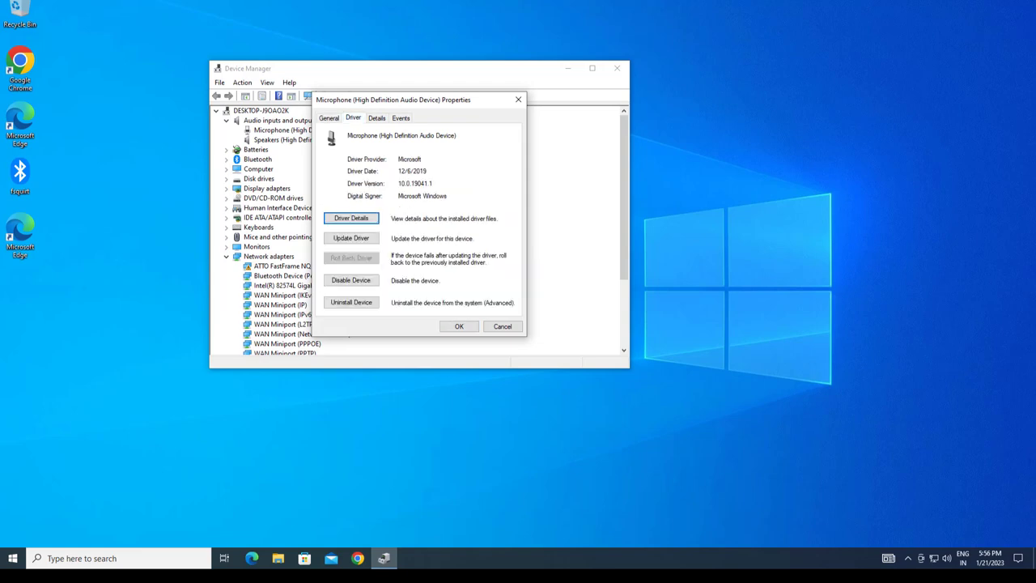
Search automatically for an updated driver for Microphone (High Definition Audio Device) and close the update wizard.
click(351, 302)
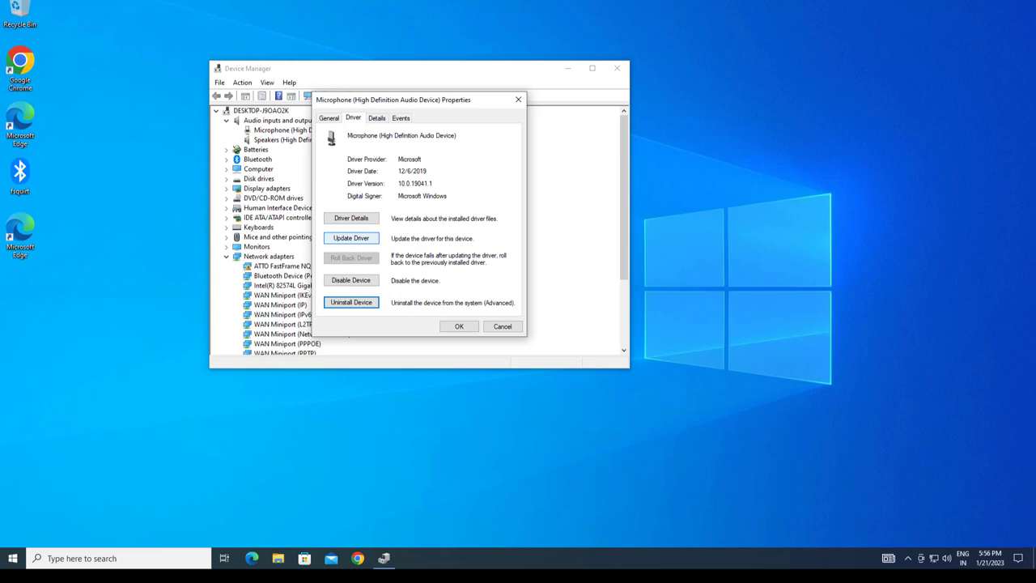
click(351, 238)
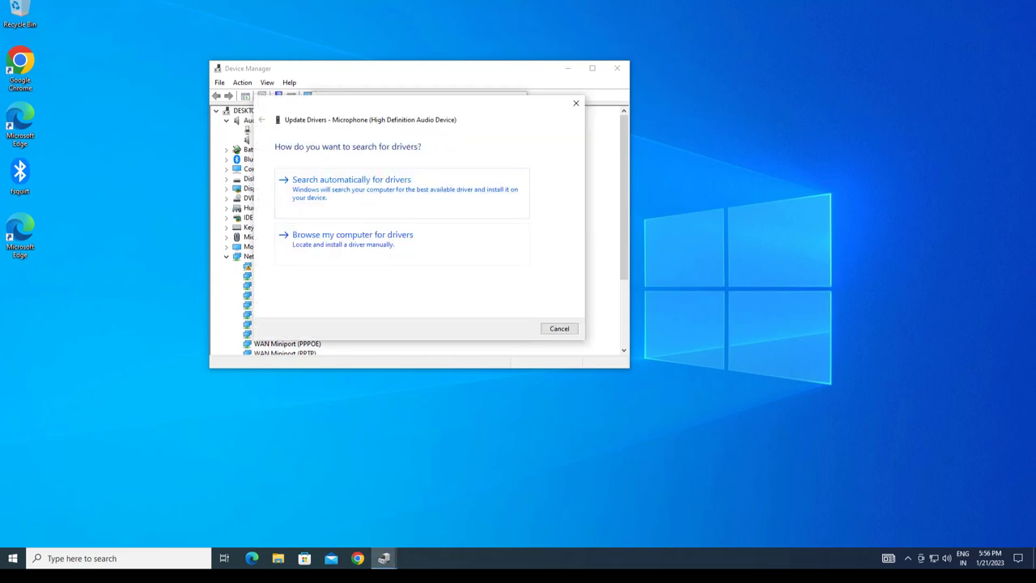
key(Return)
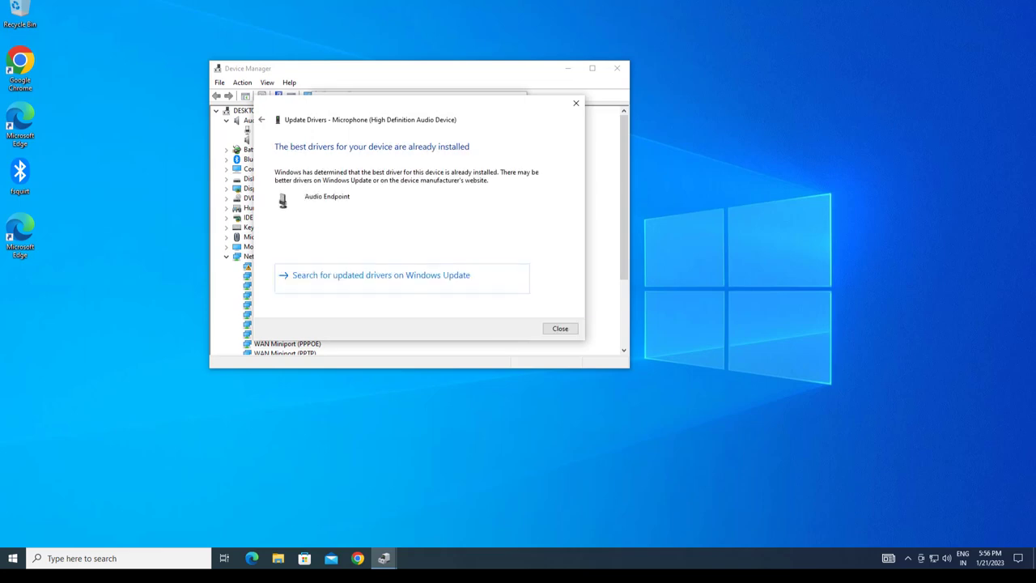
key(Return)
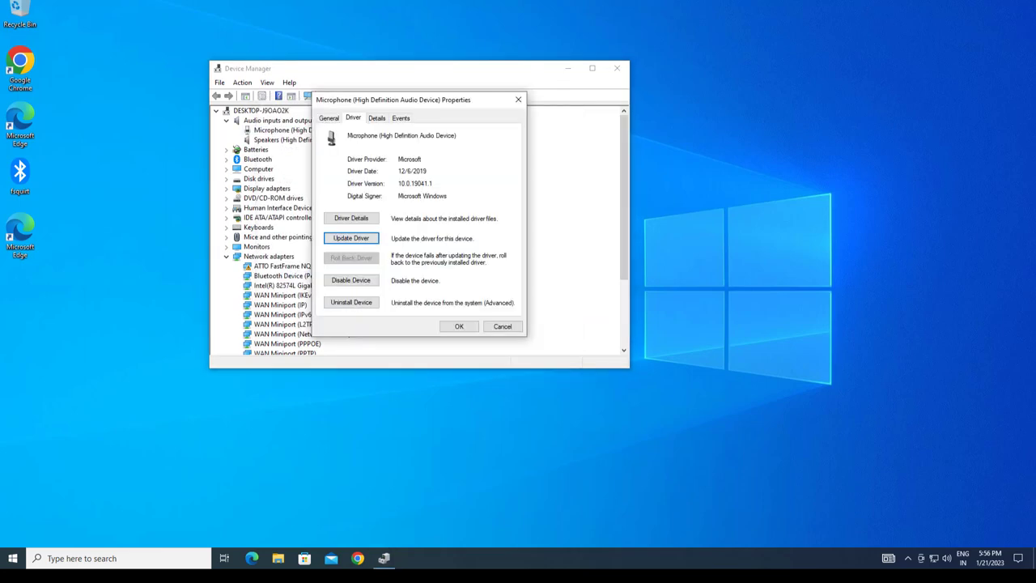
Close the microphone properties and Device Manager, and refresh the desktop.
key(super+i)
click(518, 100)
click(617, 68)
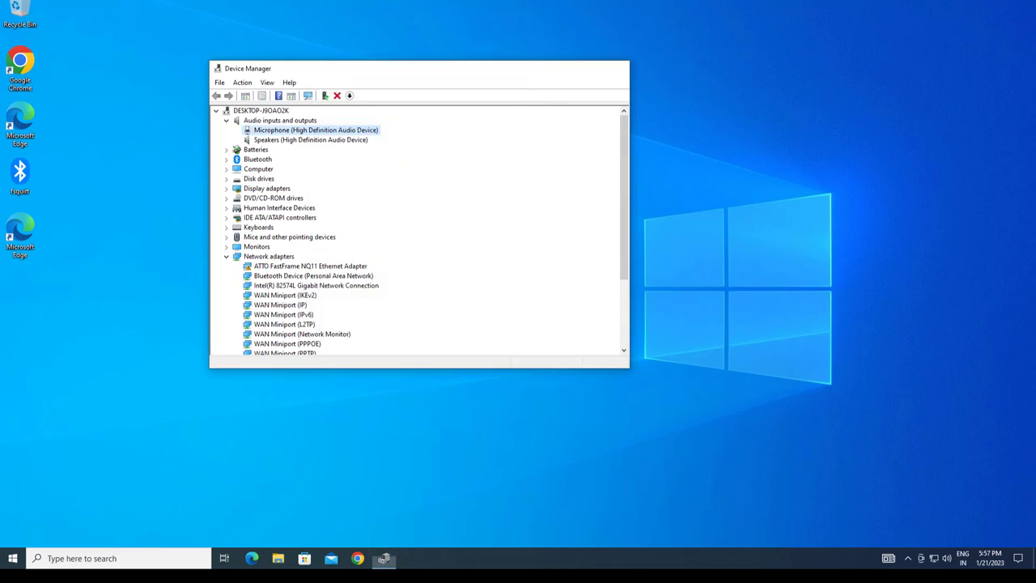
right_click(453, 127)
click(481, 158)
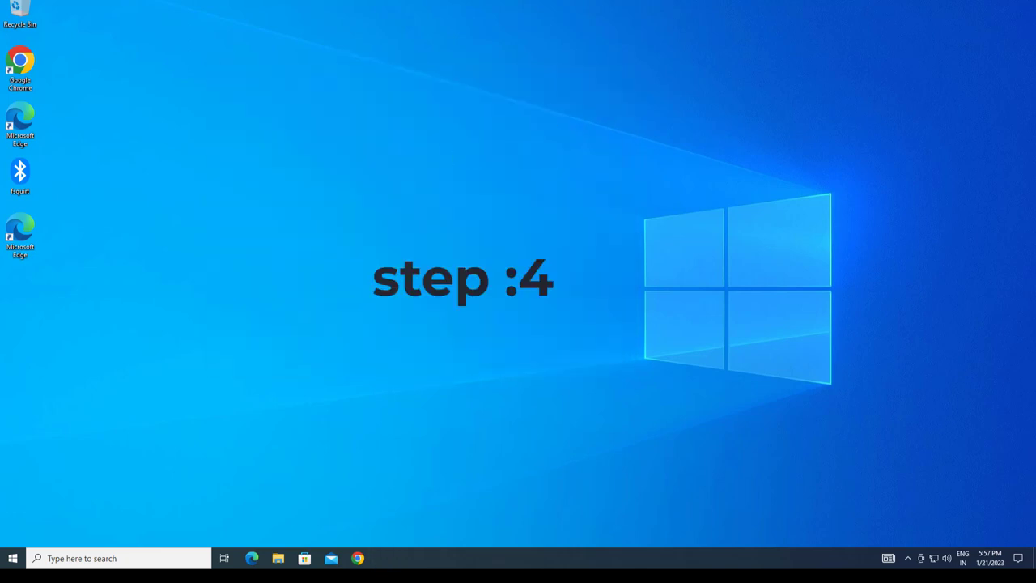
Reopen Device Manager through a Windows search and move its window toward the middle of the desktop.
click(13, 558)
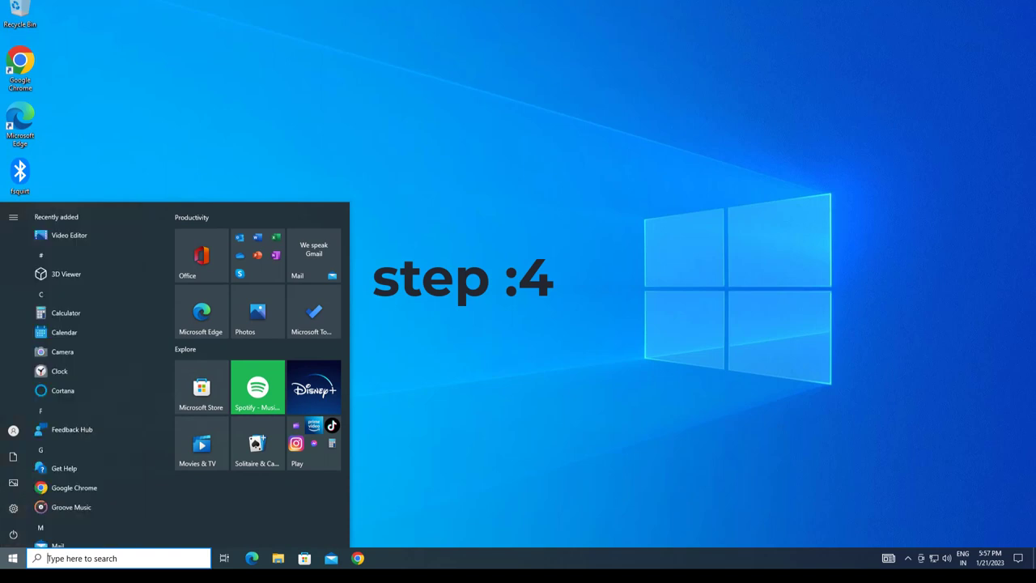
text(de)
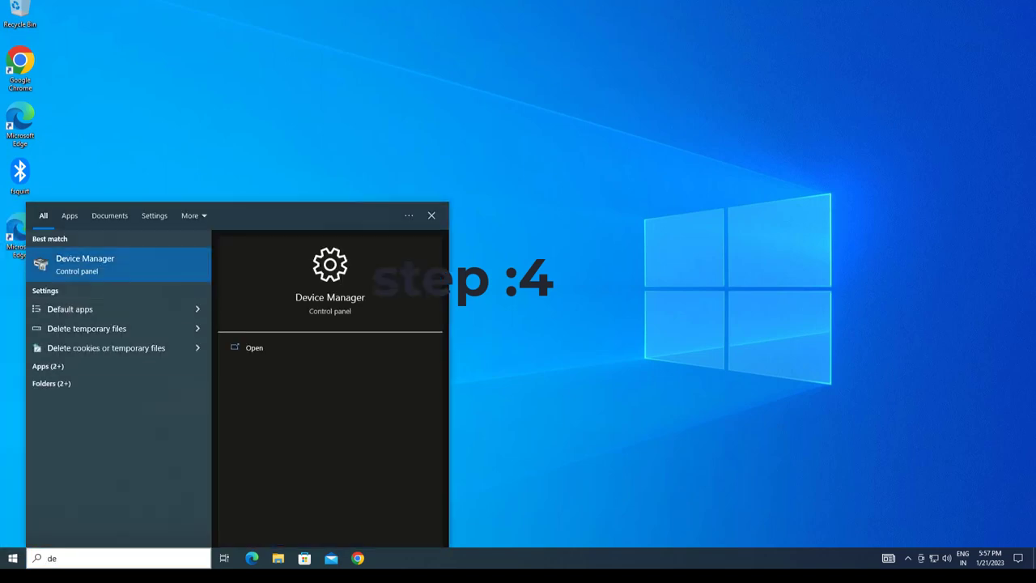
key(Return)
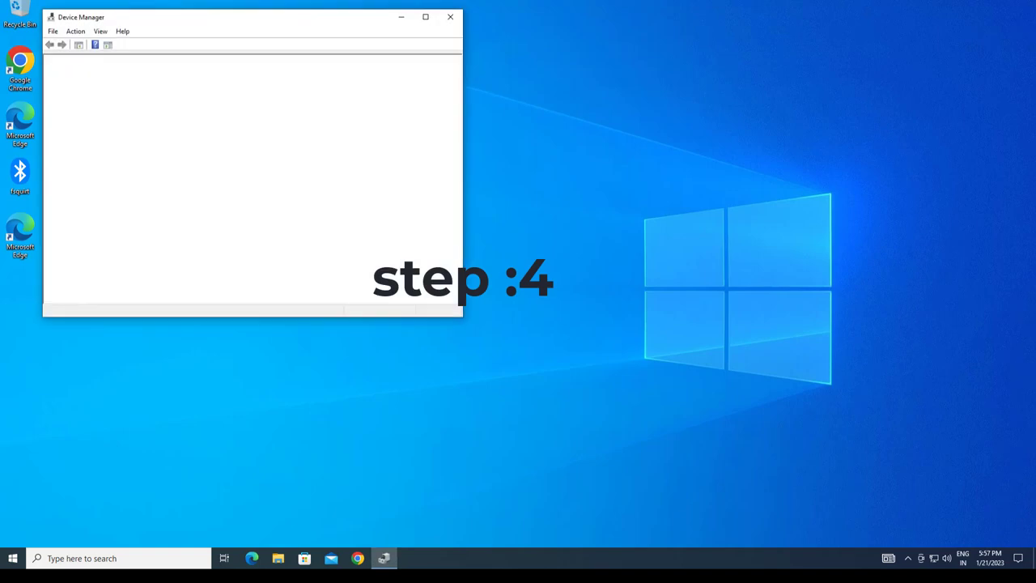
drag(234, 16, 504, 76)
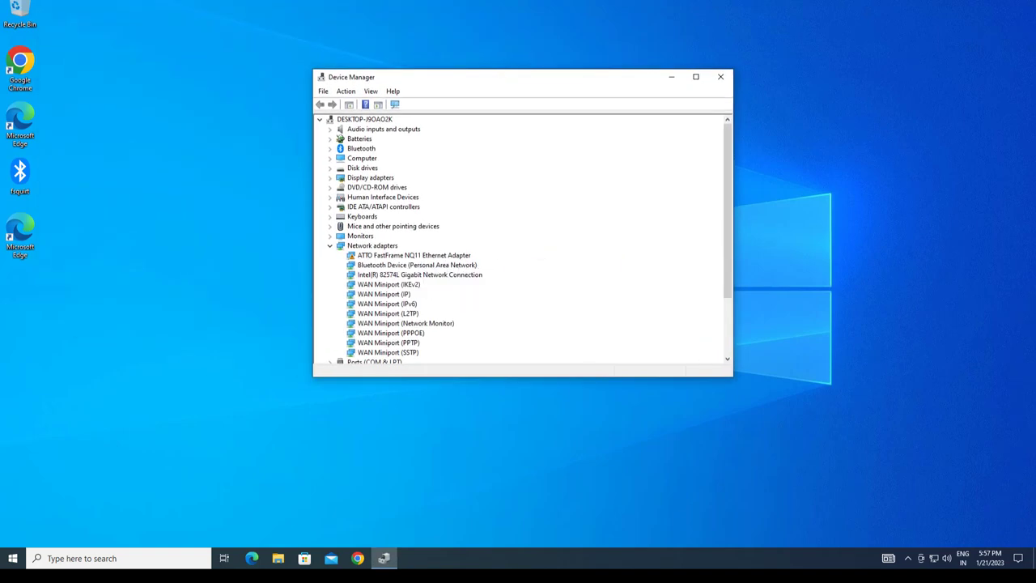
Expand Audio inputs and outputs and uninstall Microphone (High Definition Audio Device) from its driver properties.
double_click(383, 129)
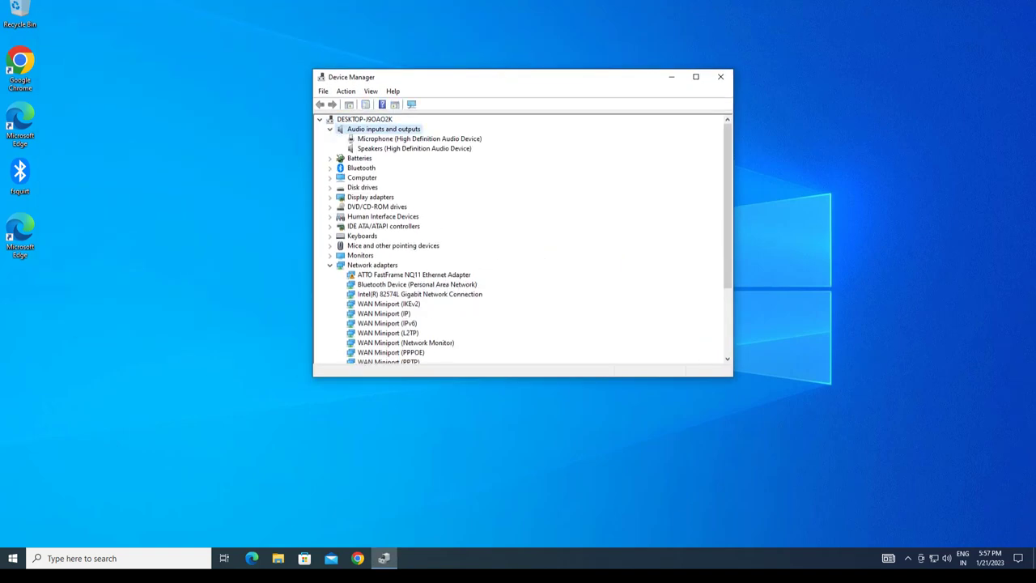
right_click(409, 139)
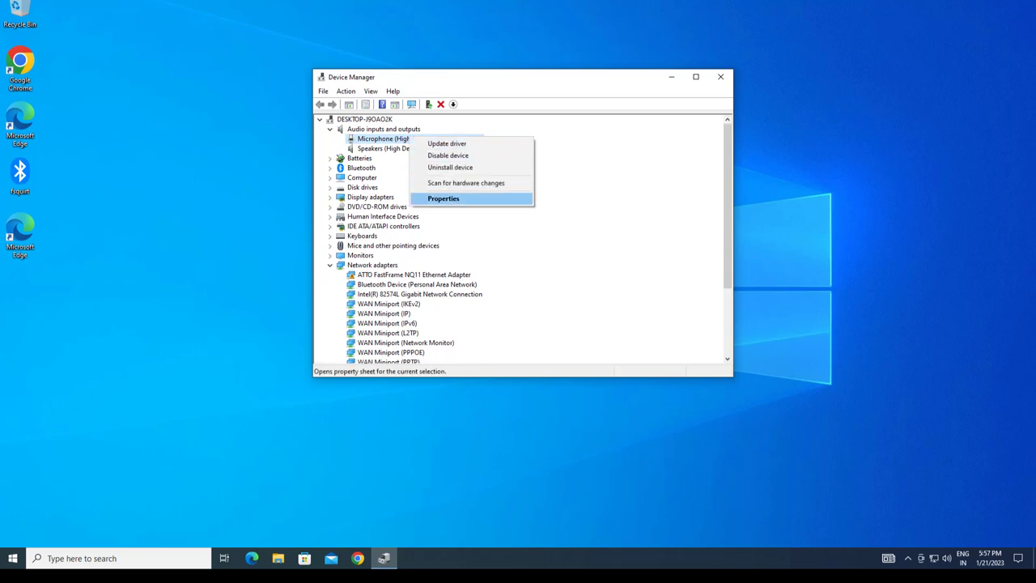
click(443, 198)
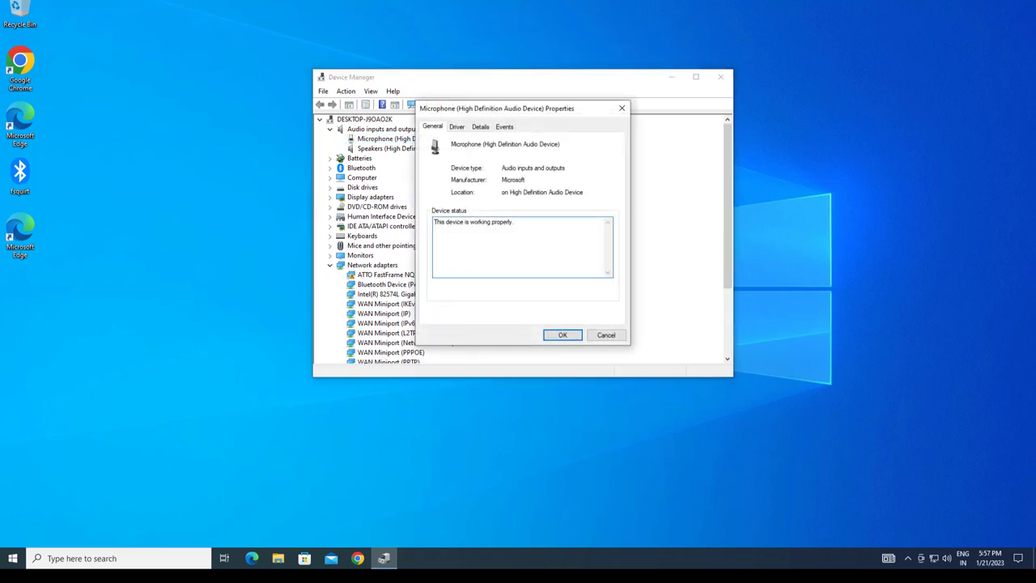
click(456, 126)
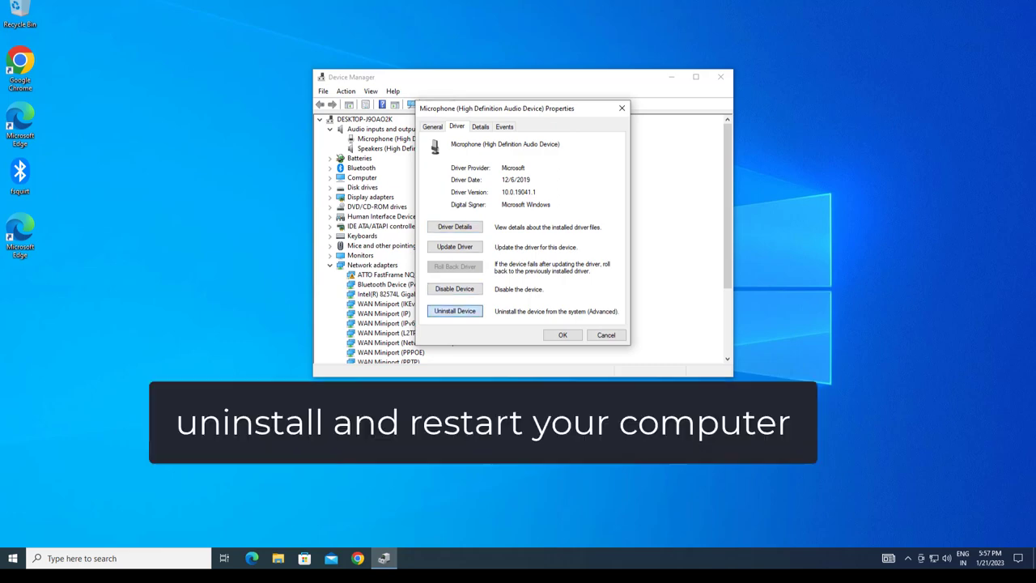
click(454, 311)
click(536, 314)
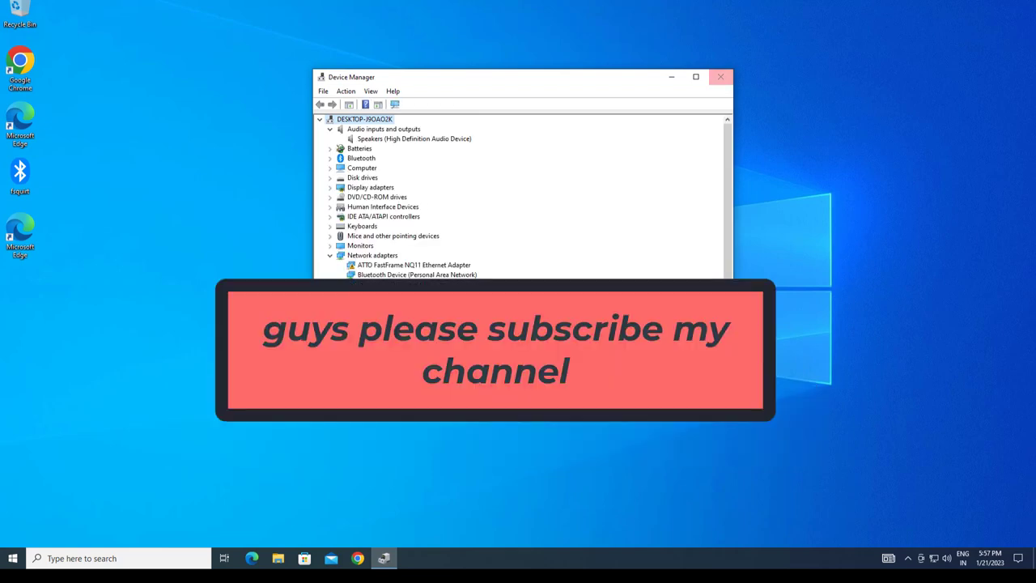
Close Device Manager and refresh the desktop.
click(720, 76)
right_click(509, 177)
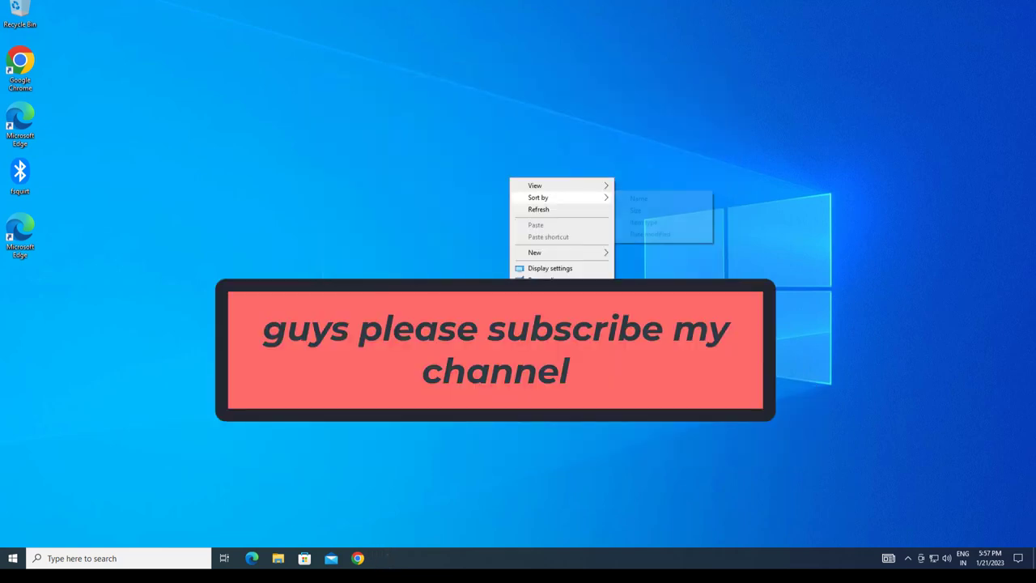
click(550, 210)
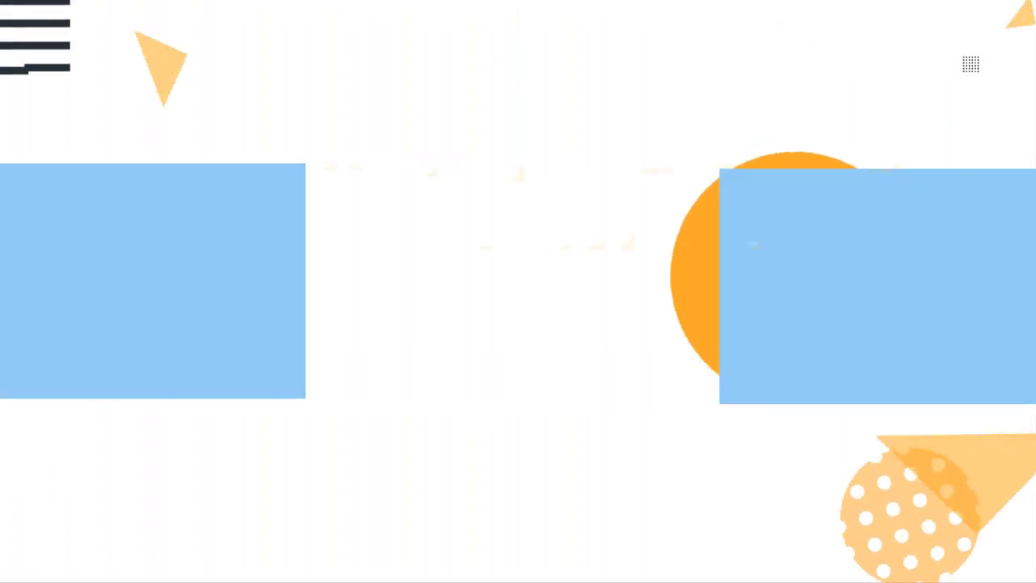